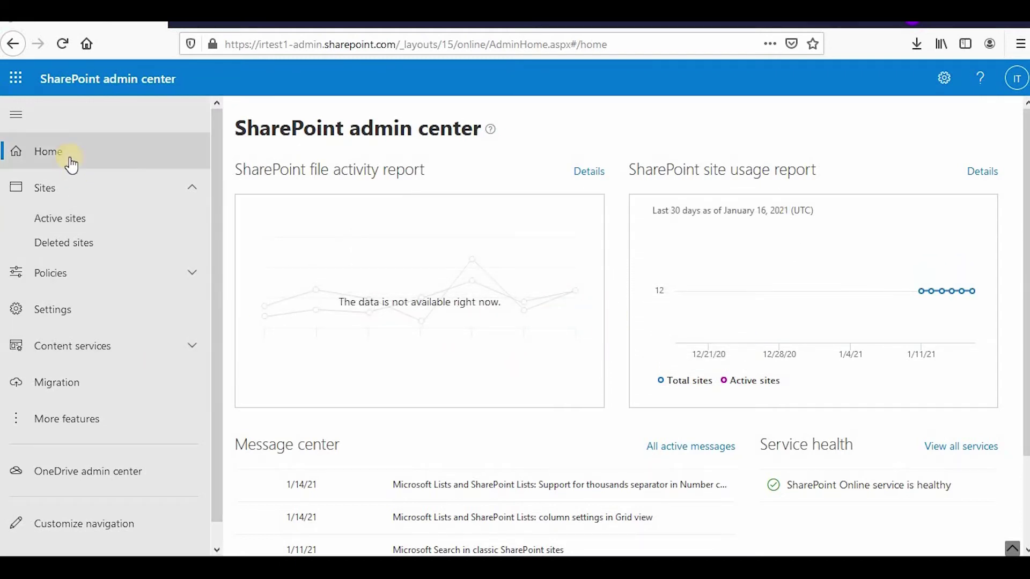
# Go to More features to reach the classic User Profiles page.
pyautogui.click(80, 420)
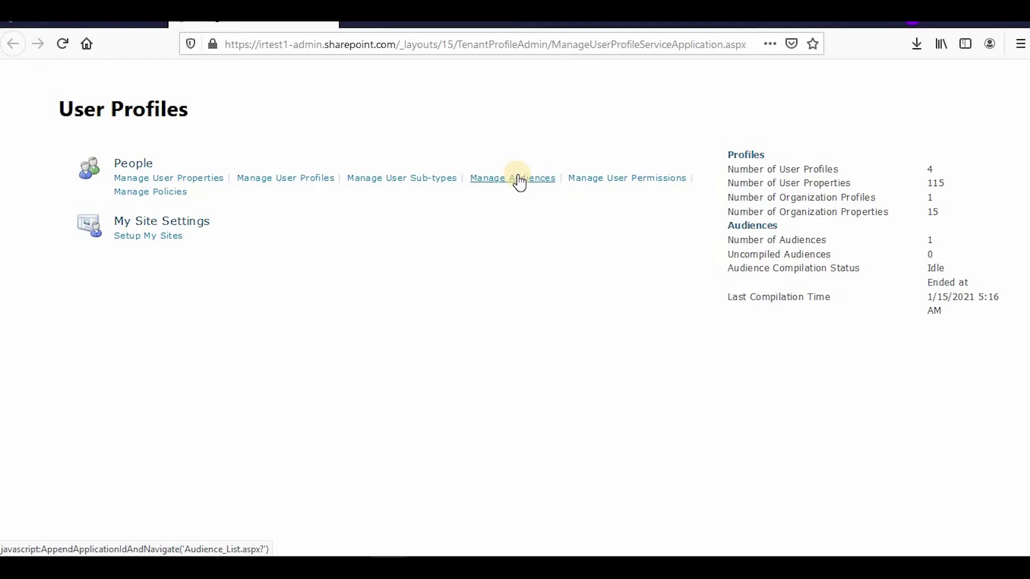
# From the Manage Audiences list, start a new audience.
pyautogui.click(519, 182)
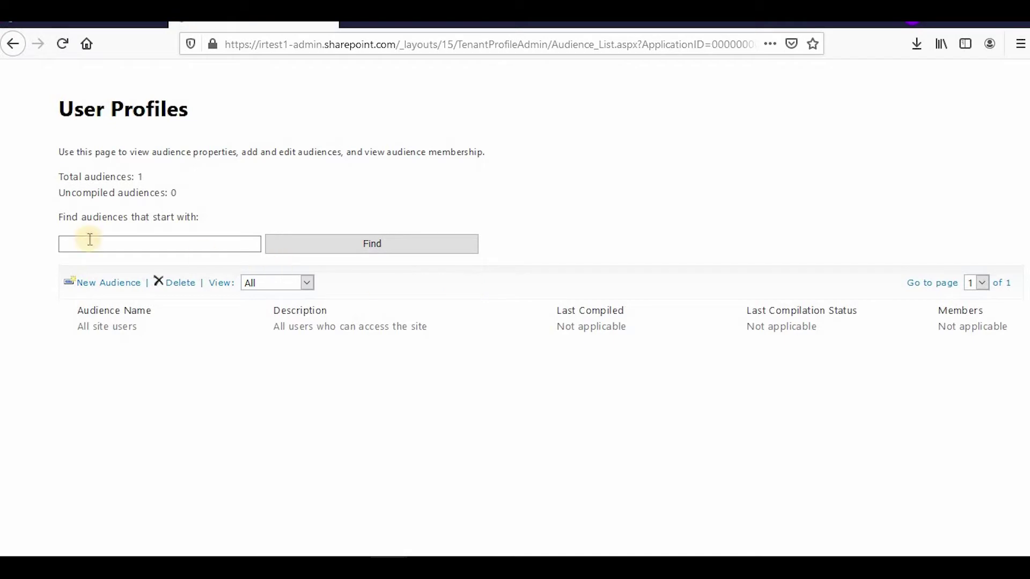
pyautogui.click(97, 290)
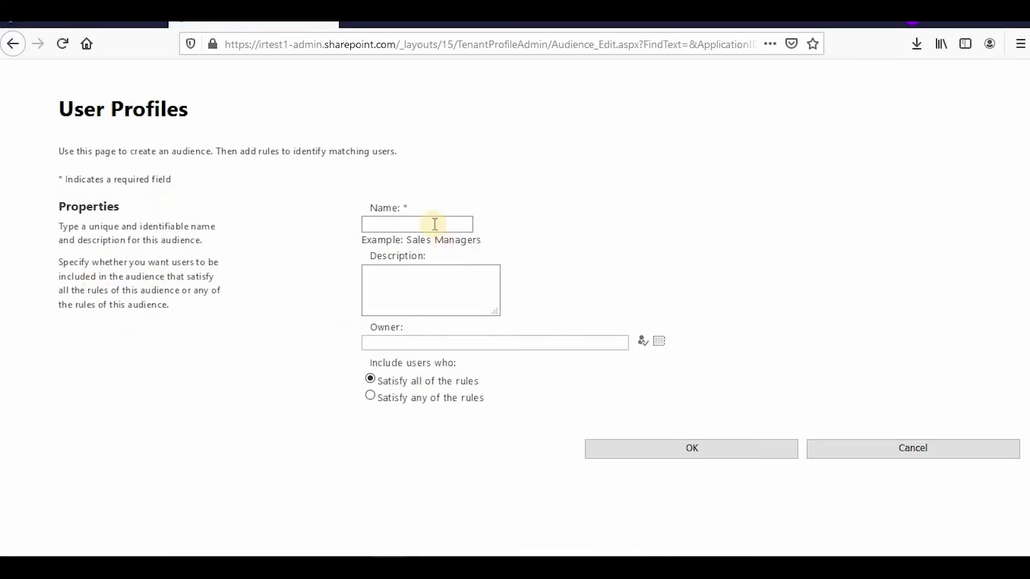
# Name the audience TestAud!, then enter the owner account and resolve it.
pyautogui.click(434, 223)
pyautogui.click(486, 343)
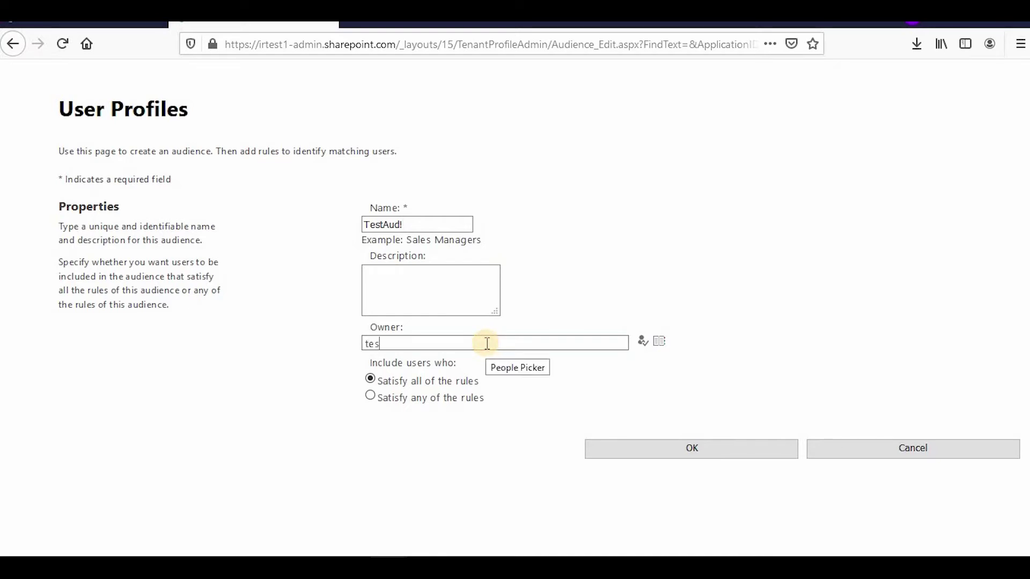
pyautogui.write('testq1')
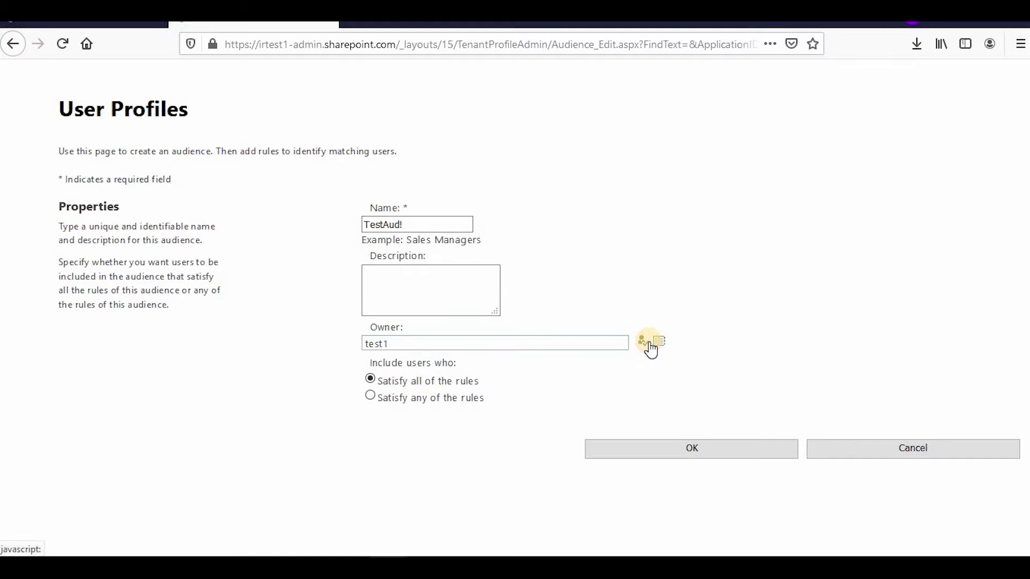
pyautogui.click(649, 343)
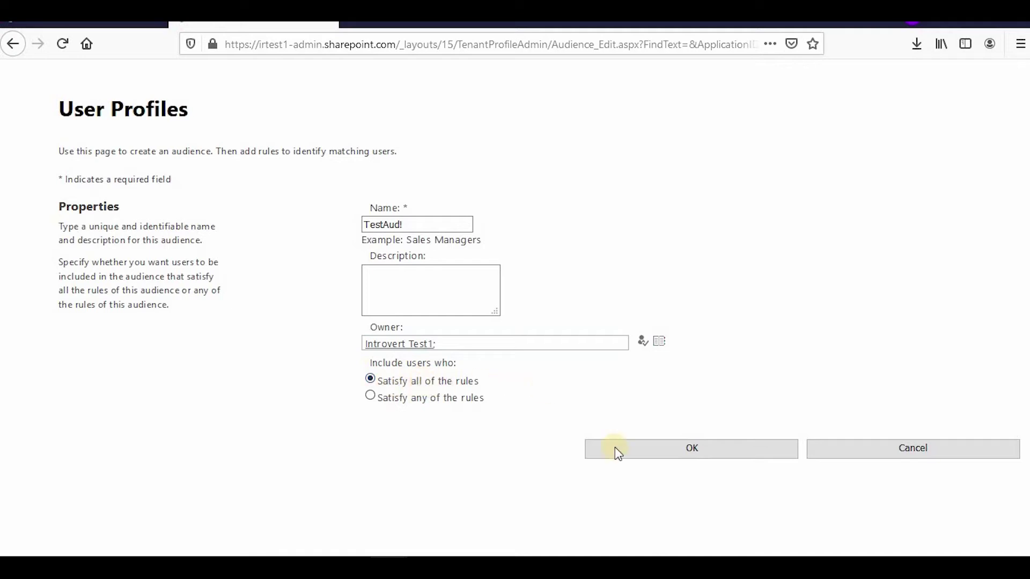
# Create TestAud! and add its first property rule: Division = division1.
pyautogui.click(661, 448)
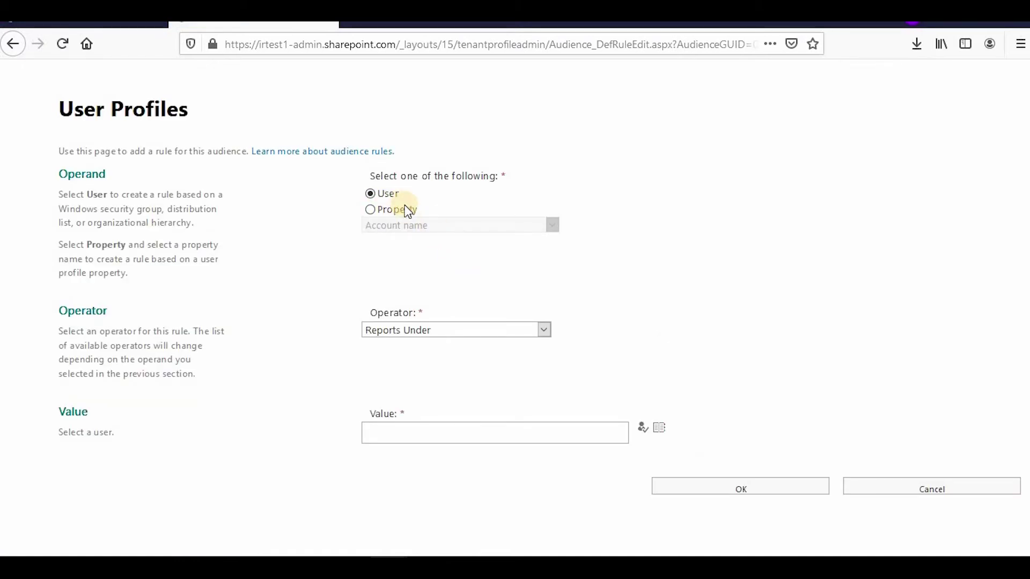
pyautogui.click(403, 209)
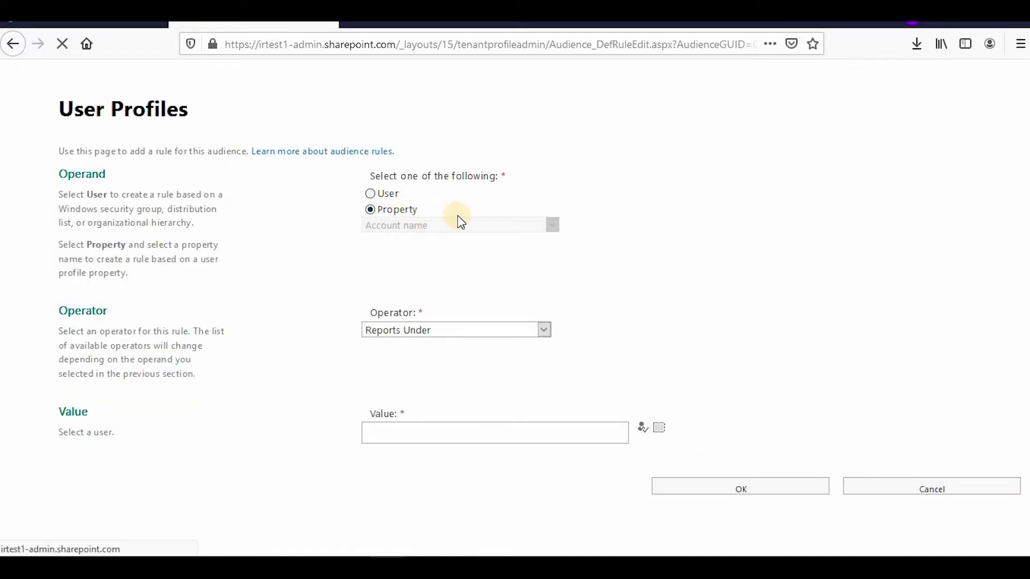
pyautogui.click(554, 226)
pyautogui.scroll(-10, 509, 426)
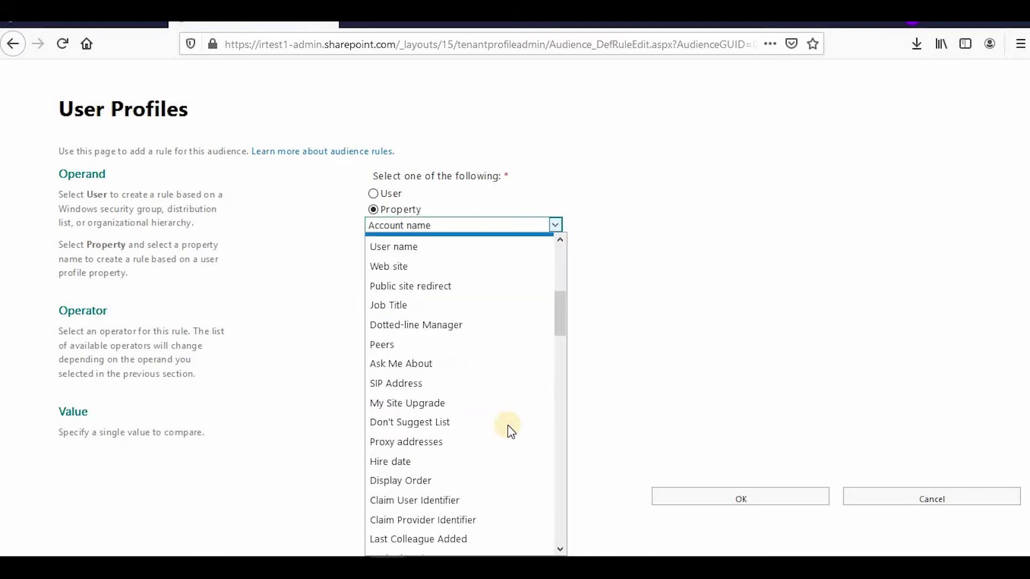
pyautogui.scroll(12, 514, 418)
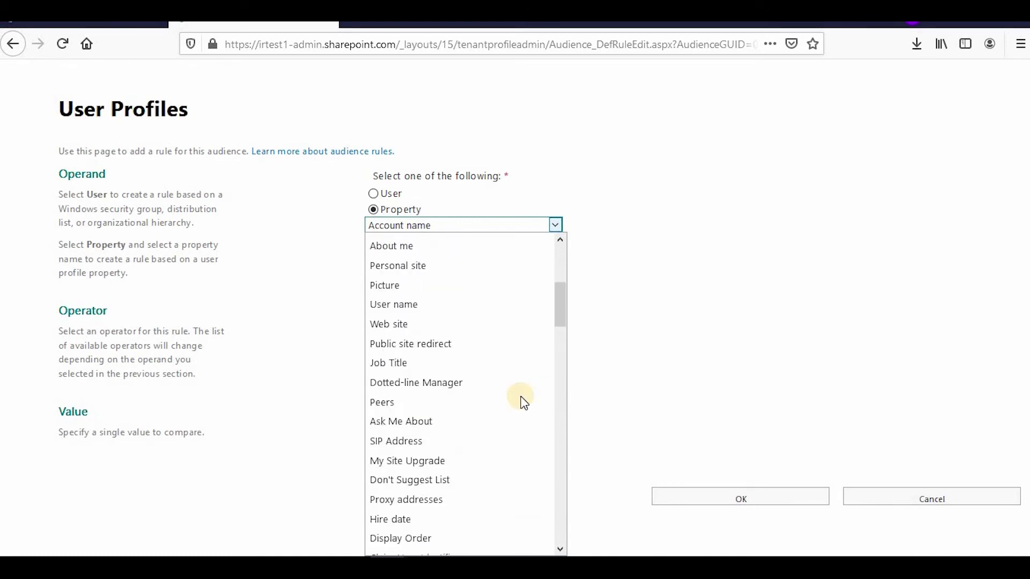
pyautogui.scroll(-1, 507, 388)
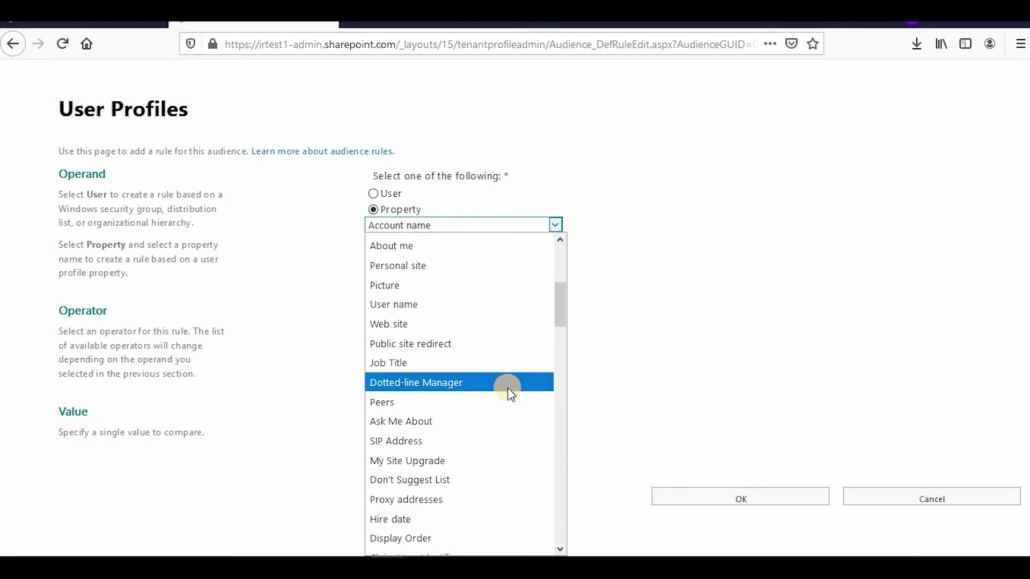
pyautogui.moveTo(561, 323); pyautogui.dragTo(558, 515)
pyautogui.click(491, 524)
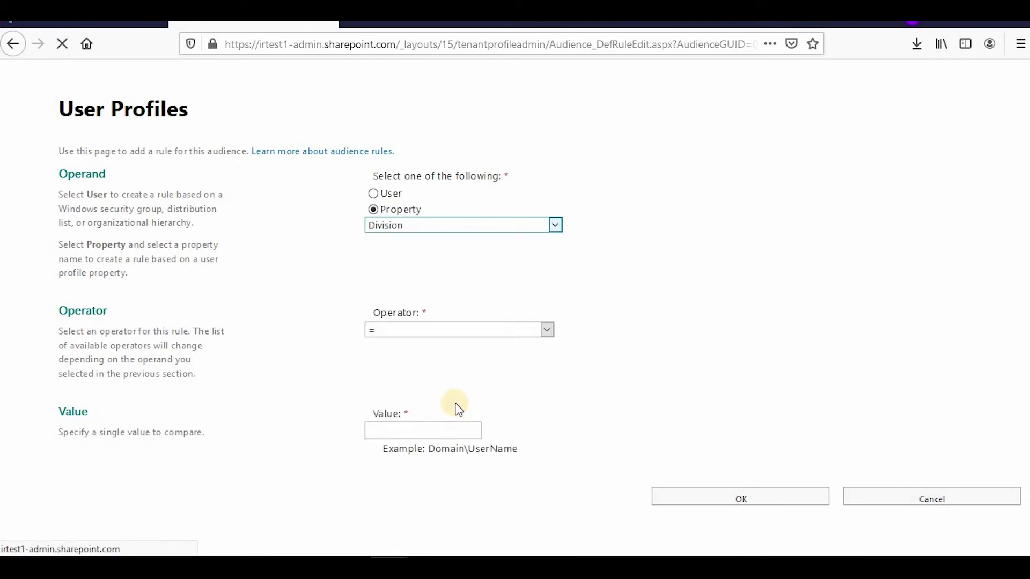
pyautogui.click(437, 426)
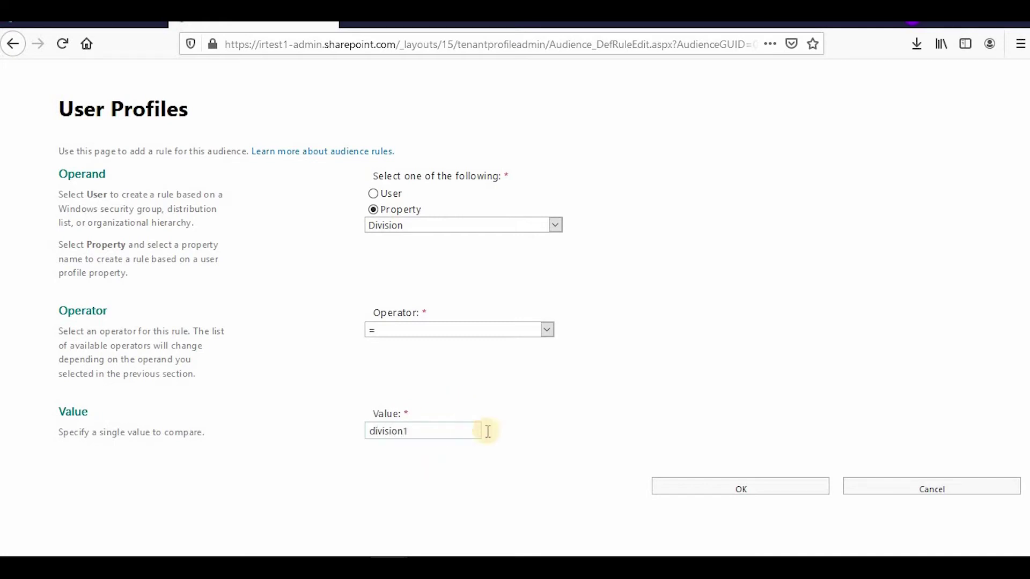
pyautogui.click(706, 485)
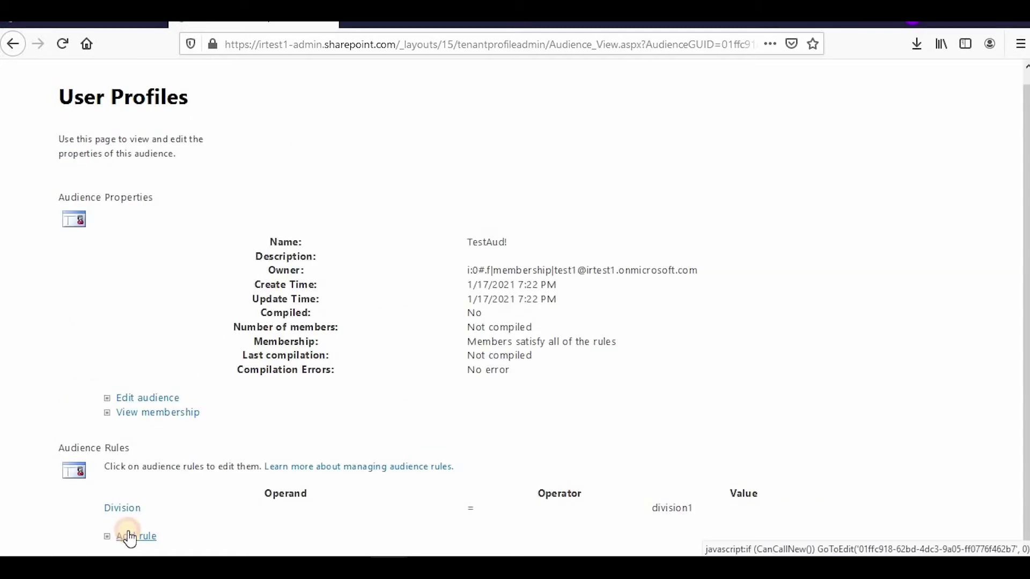
# Add a second property rule: Directorate = Directorate1.
pyautogui.click(129, 531)
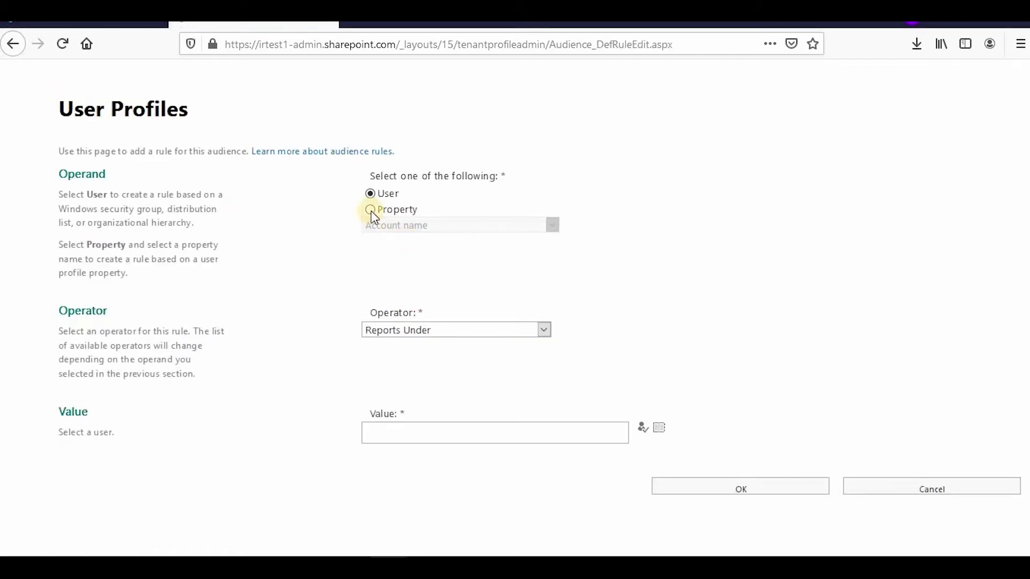
pyautogui.click(371, 209)
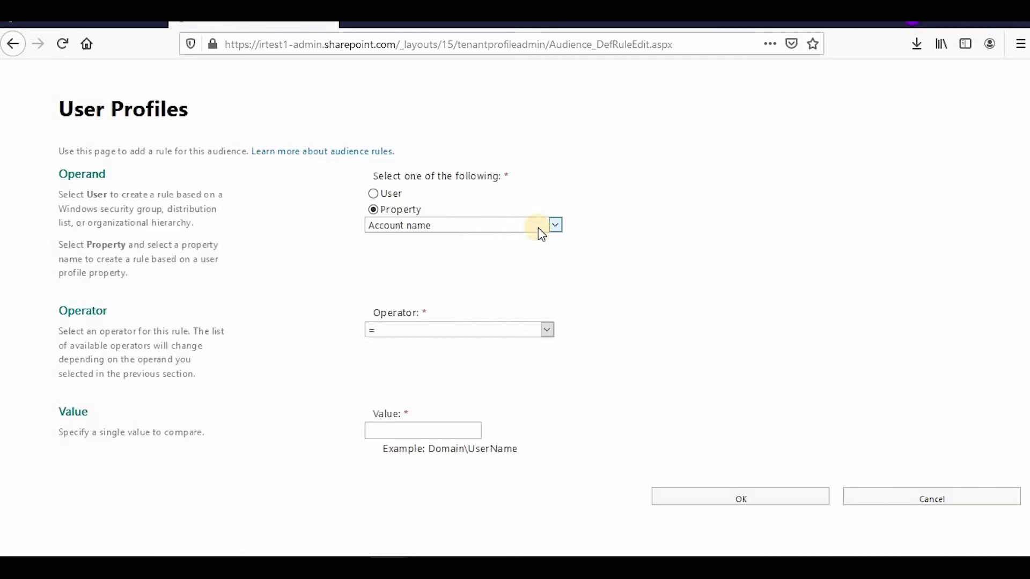
pyautogui.click(556, 225)
pyautogui.click(593, 301)
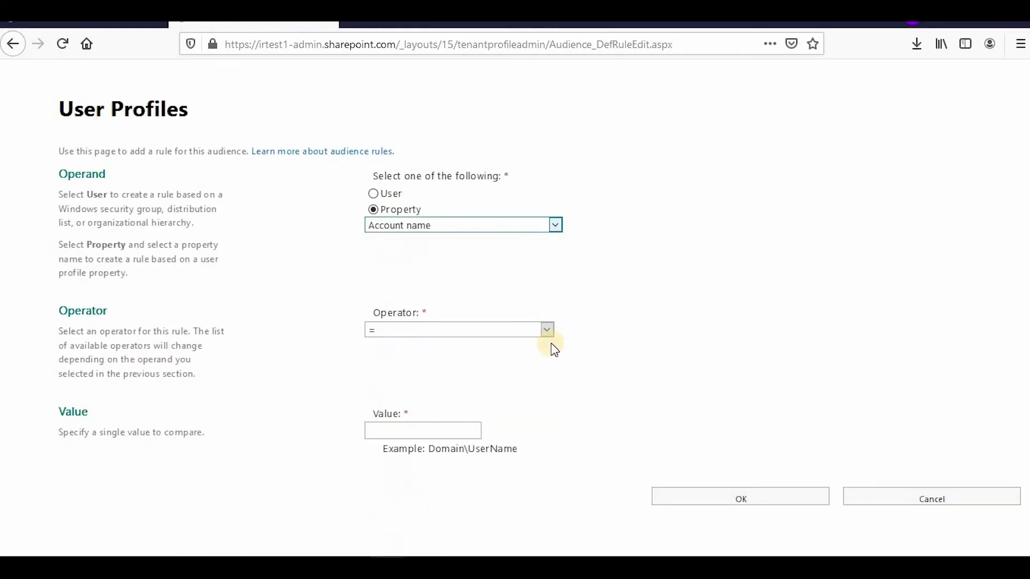
pyautogui.click(556, 225)
pyautogui.scroll(-15, 560, 276)
pyautogui.click(441, 547)
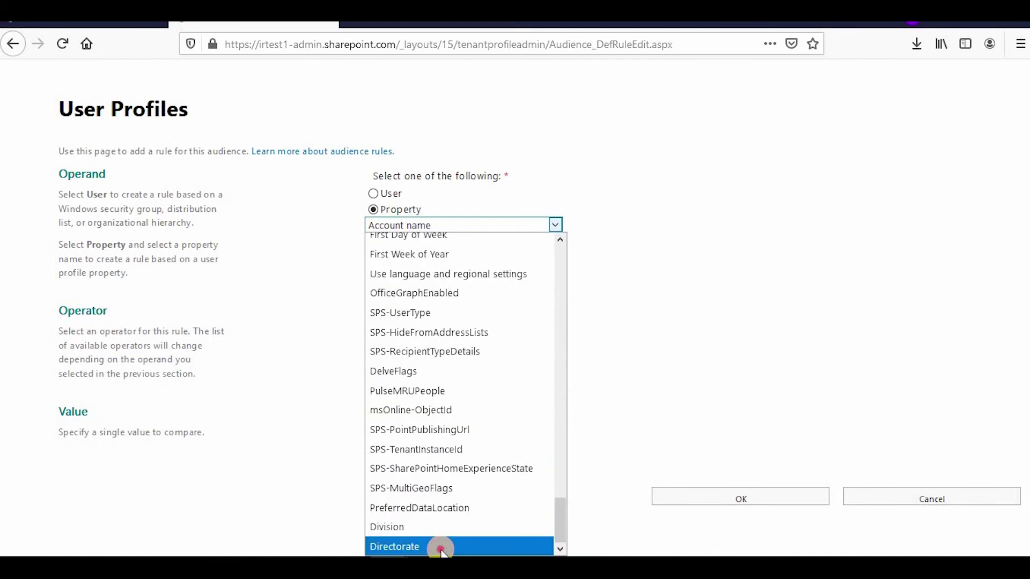
pyautogui.click(408, 429)
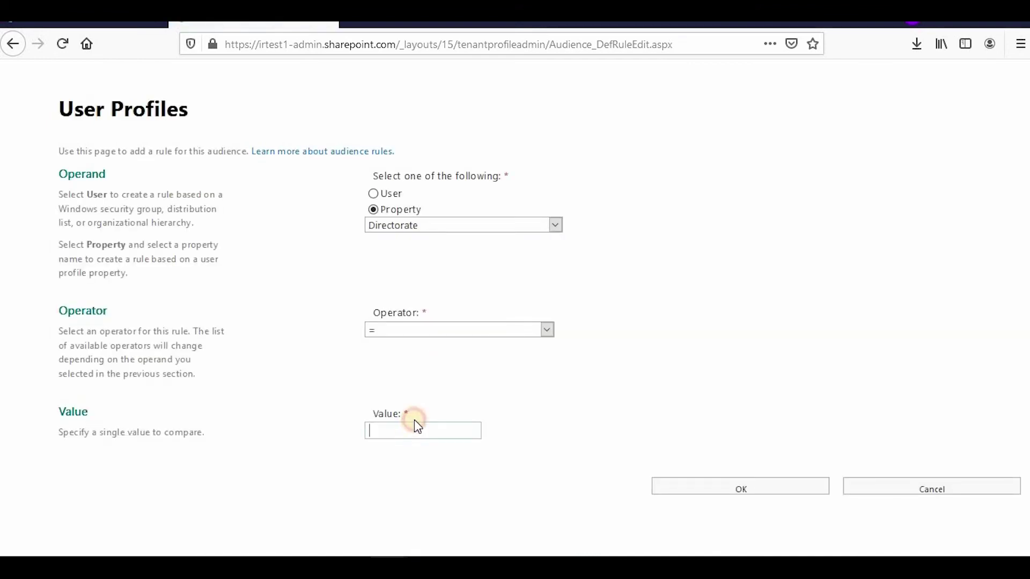
pyautogui.write('Directorate1')
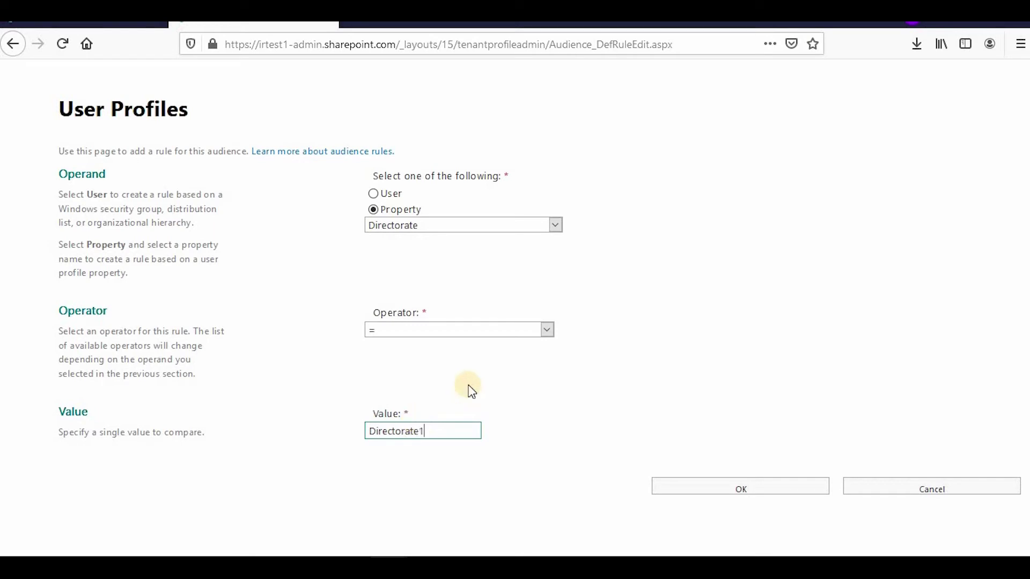
pyautogui.click(472, 388)
pyautogui.click(728, 490)
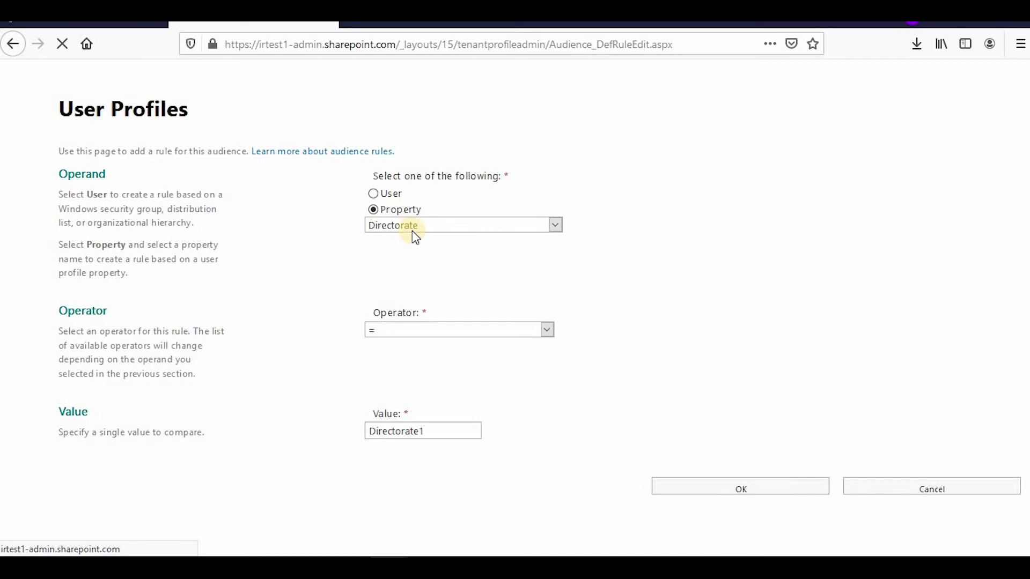
# Check the Division and Directorate rules in the Audience Rules table, then return to User Profiles.
pyautogui.scroll(-1, 212, 536)
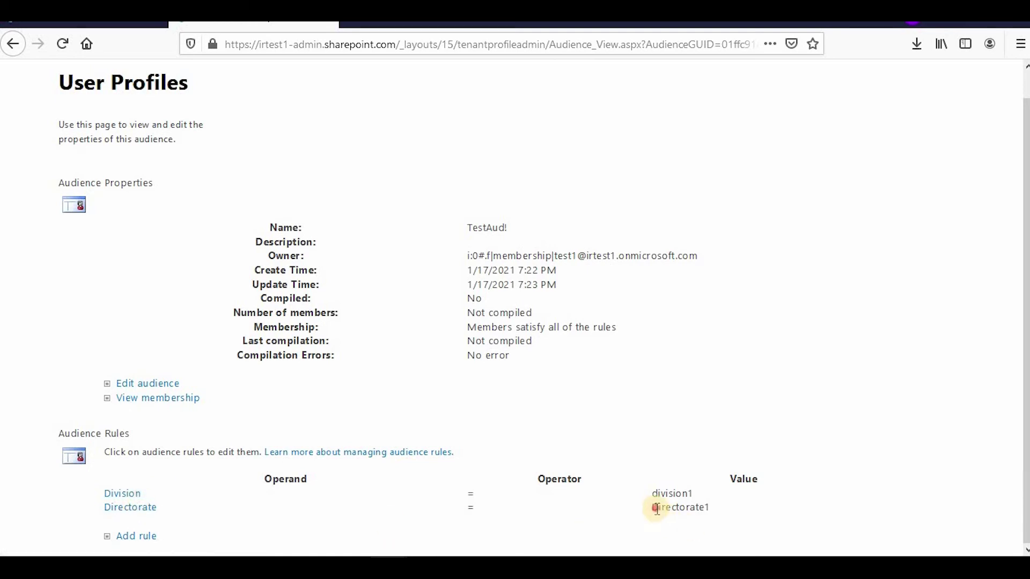
pyautogui.moveTo(696, 508); pyautogui.dragTo(621, 519)
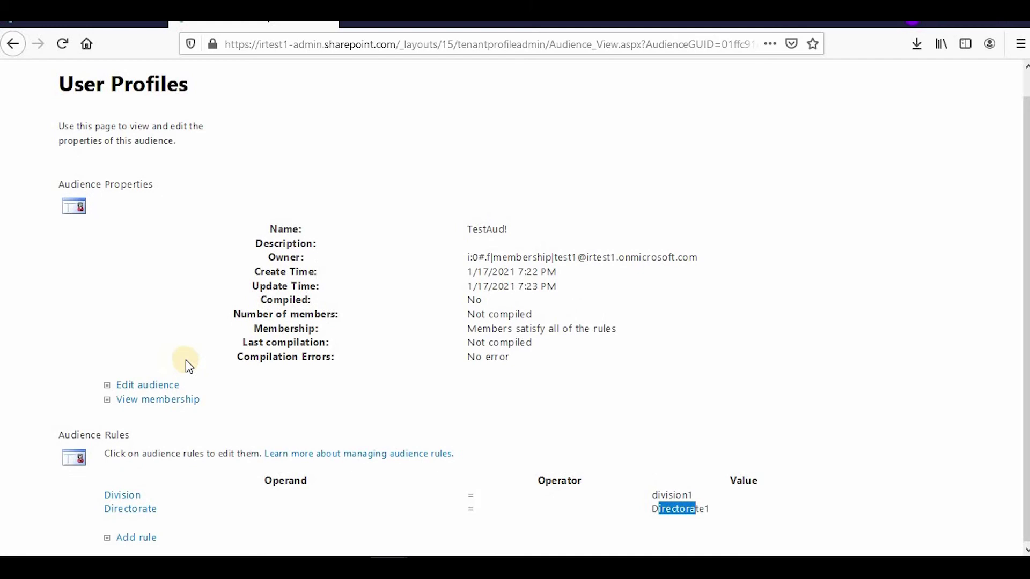
pyautogui.scroll(1, 185, 362)
pyautogui.scroll(-1, 285, 365)
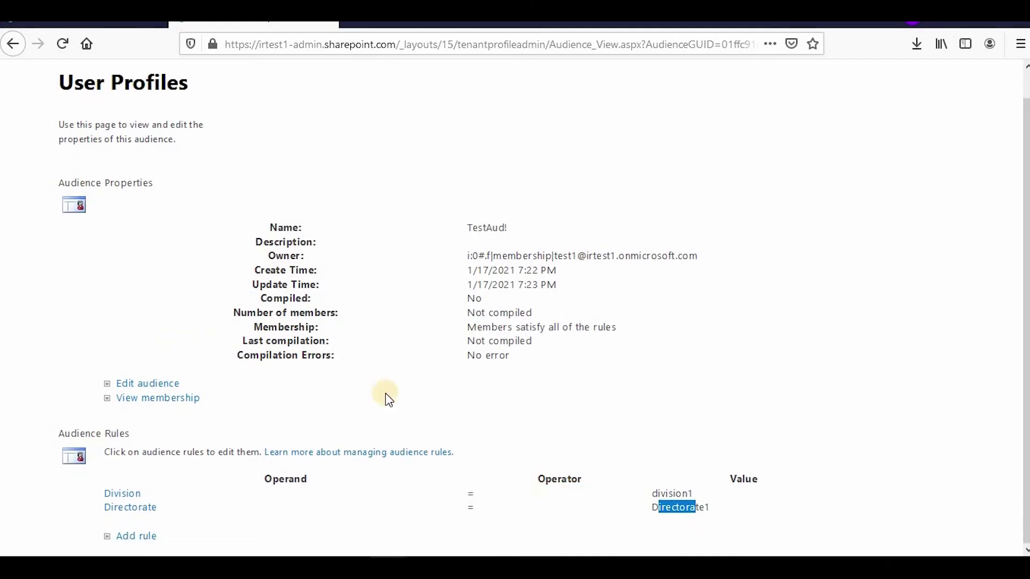
pyautogui.click(107, 88)
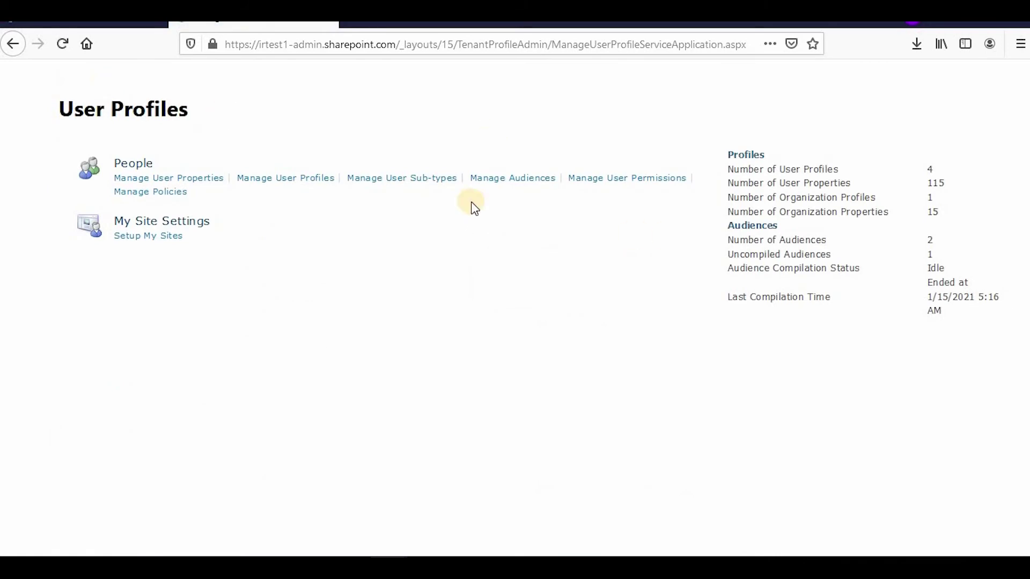
# Select TestAud! in the audiences list and choose Edit from its item menu.
pyautogui.click(522, 181)
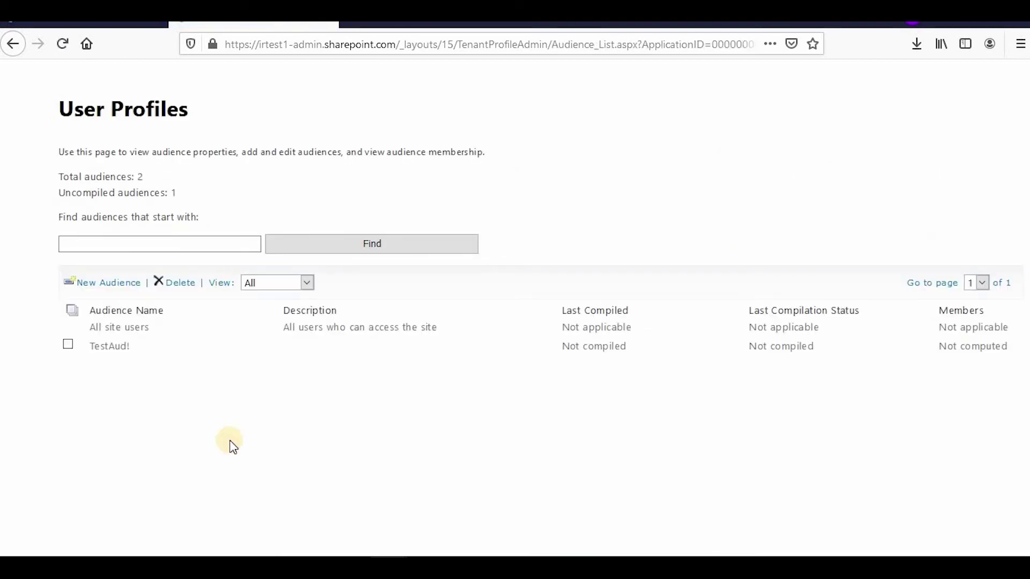
pyautogui.click(68, 345)
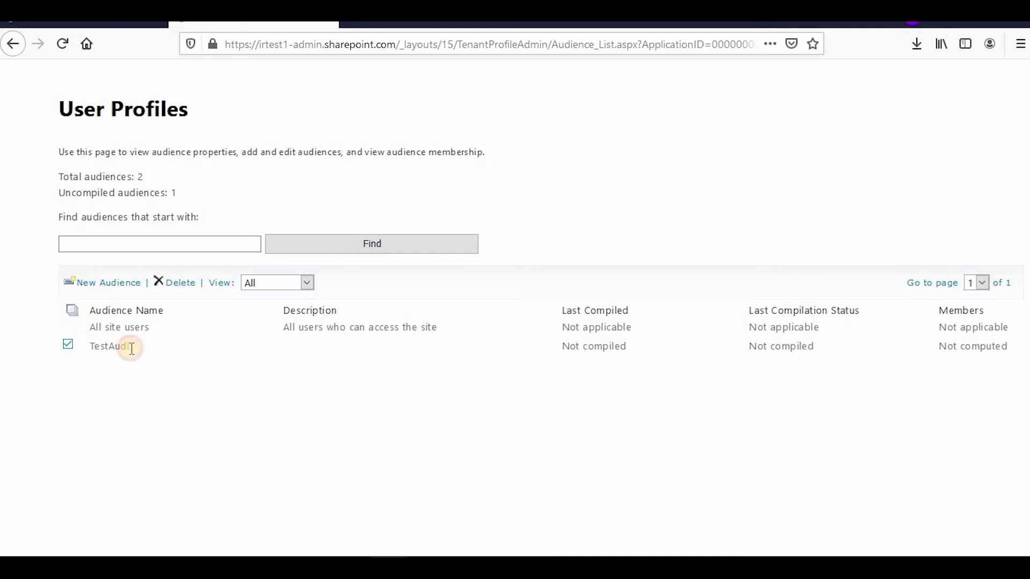
pyautogui.click(267, 347)
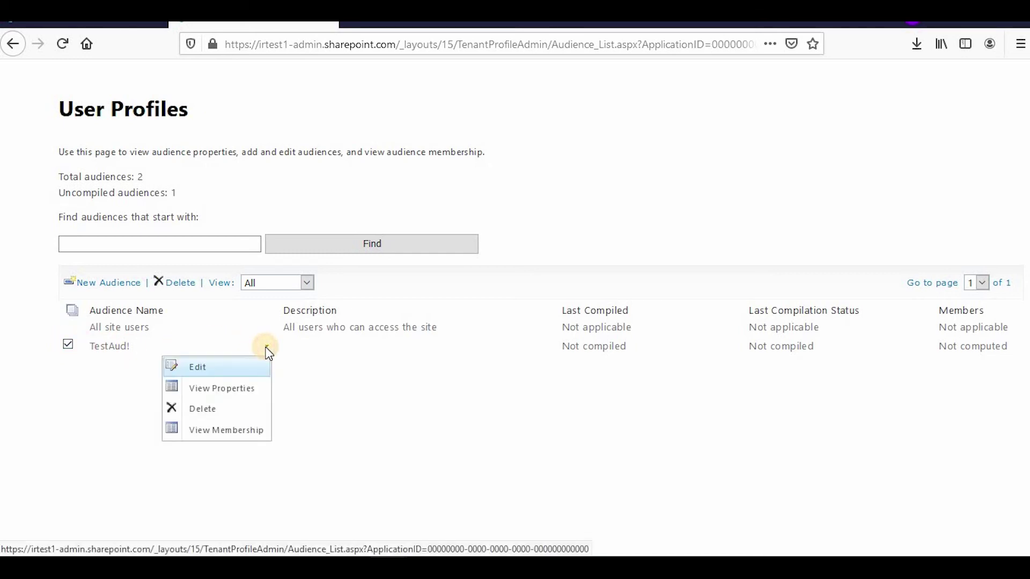
pyautogui.click(229, 370)
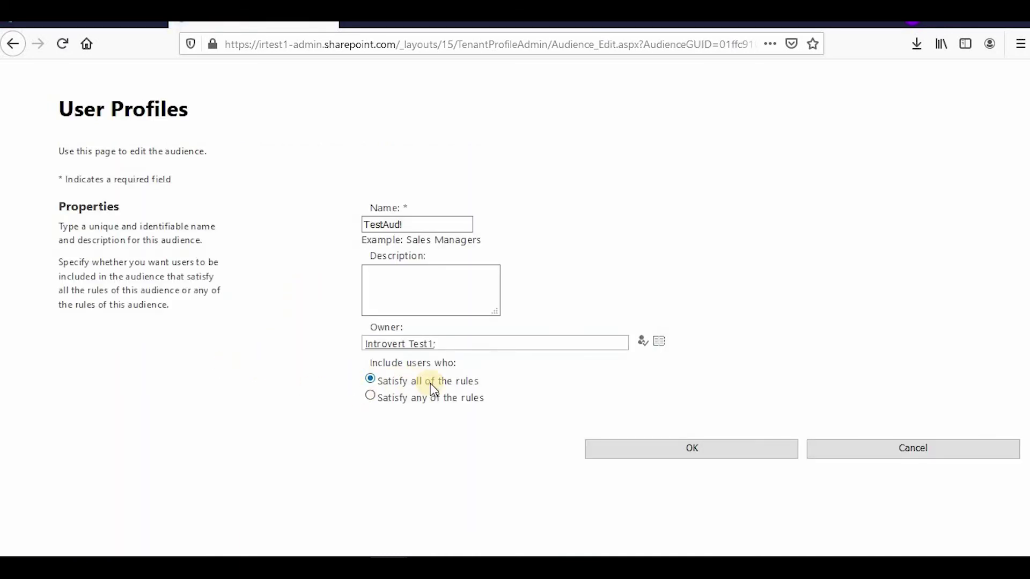
# Set TestAud! membership to 'Satisfy any of the rules' and save it.
pyautogui.click(391, 402)
pyautogui.click(692, 449)
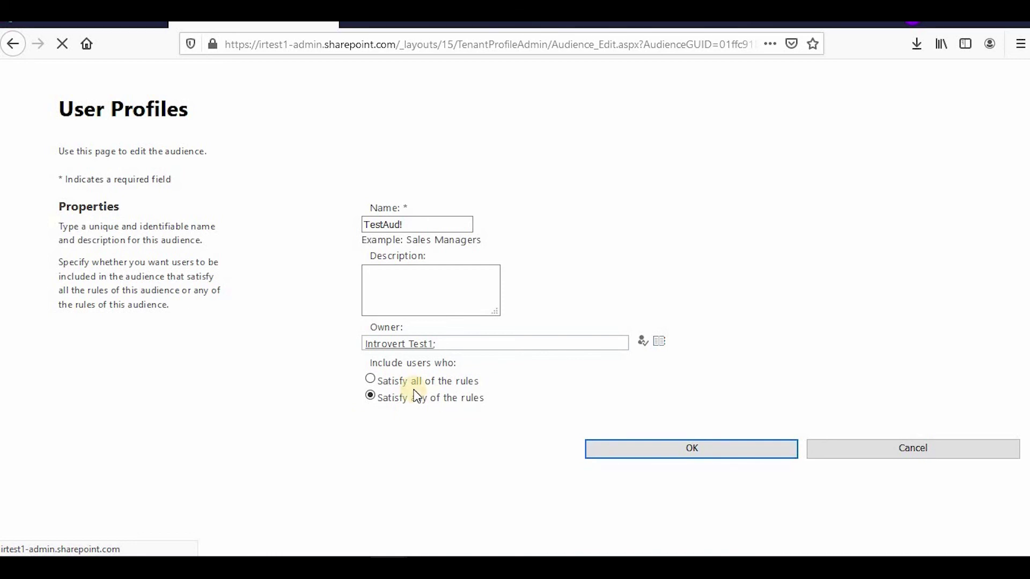
pyautogui.scroll(-1, 392, 396)
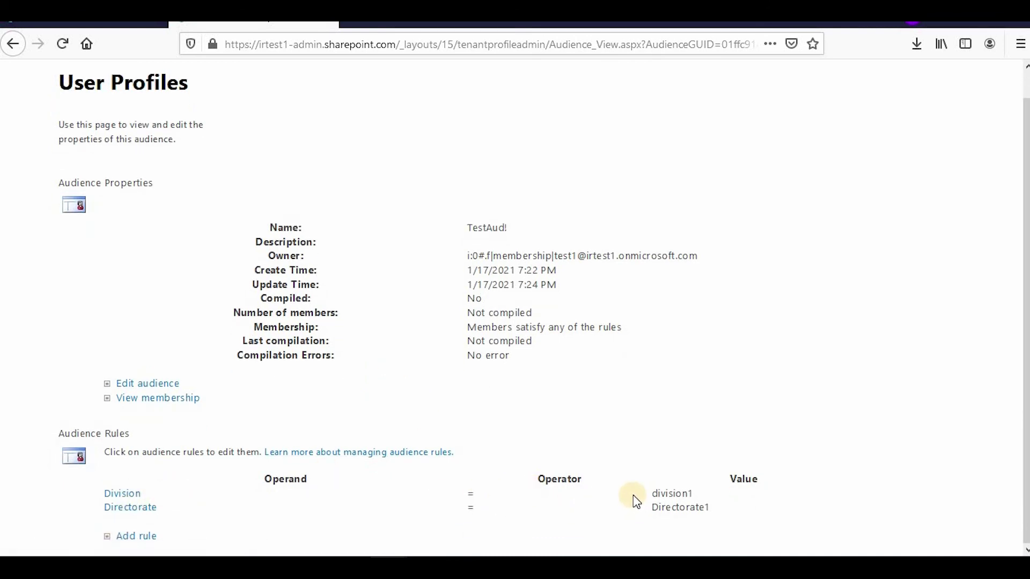
# Open TestAud!'s edit form, cancel without changes, and return to User Profiles.
pyautogui.moveTo(638, 496); pyautogui.dragTo(711, 510)
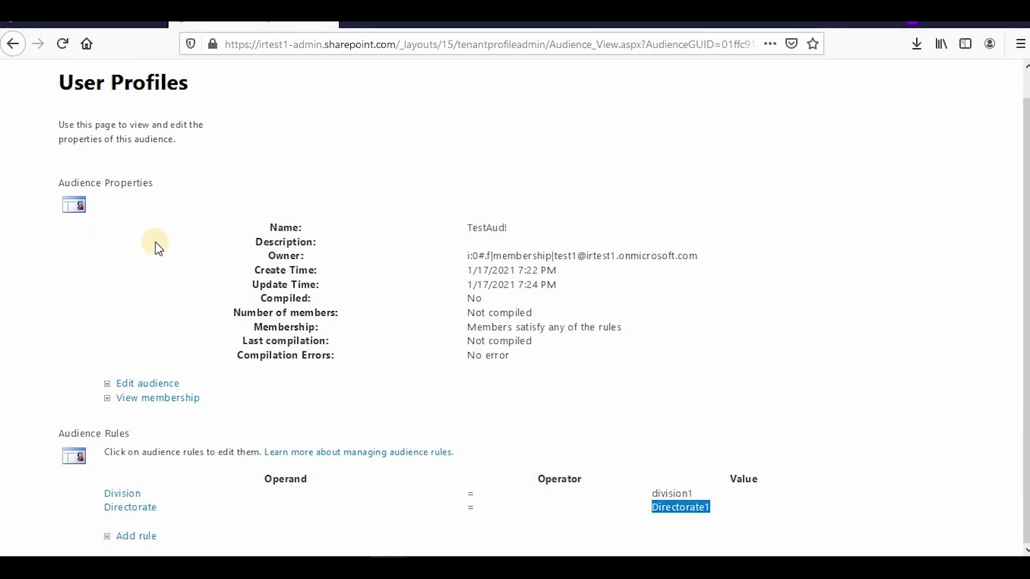
pyautogui.scroll(1, 507, 327)
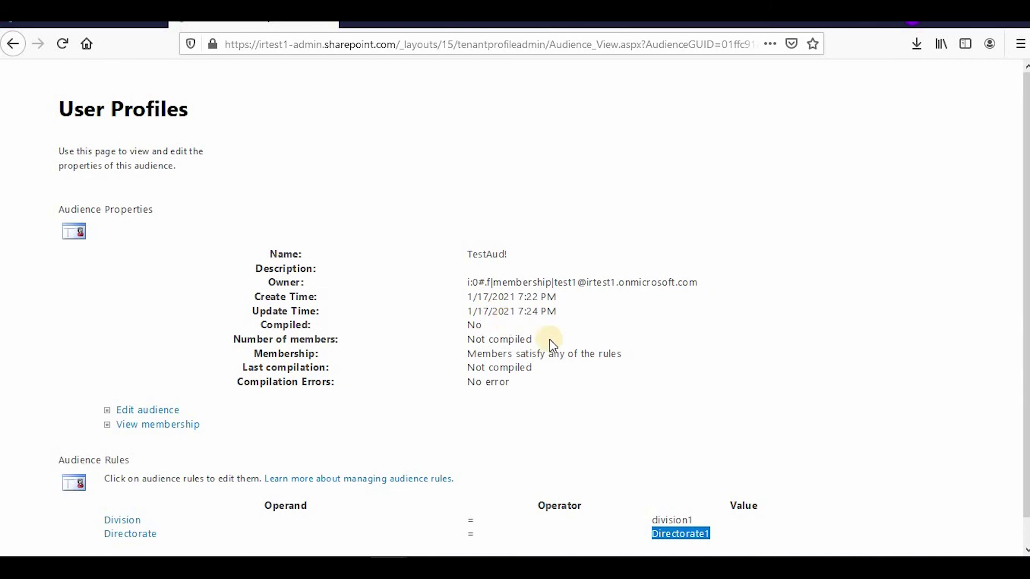
pyautogui.click(145, 409)
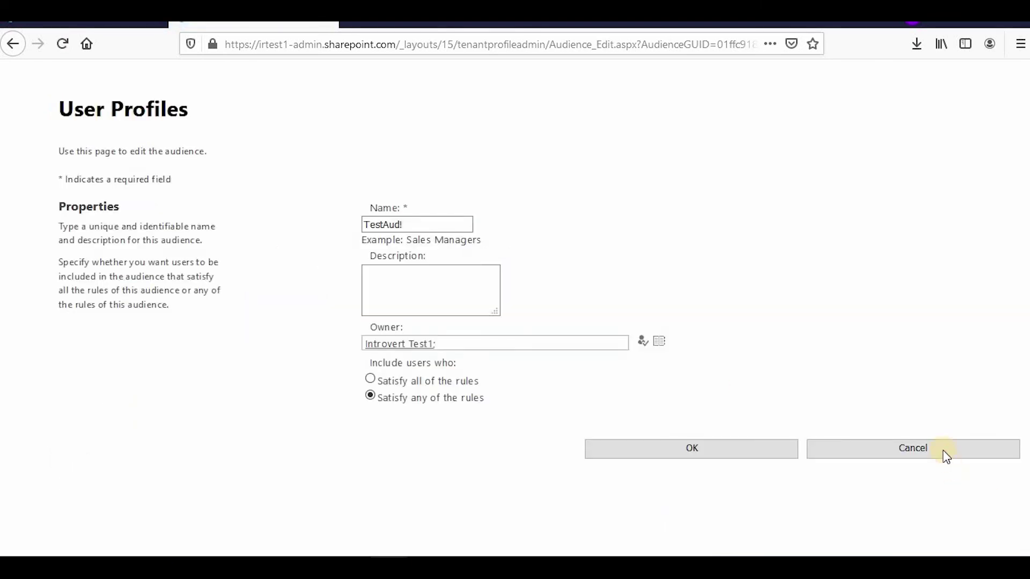
pyautogui.click(943, 453)
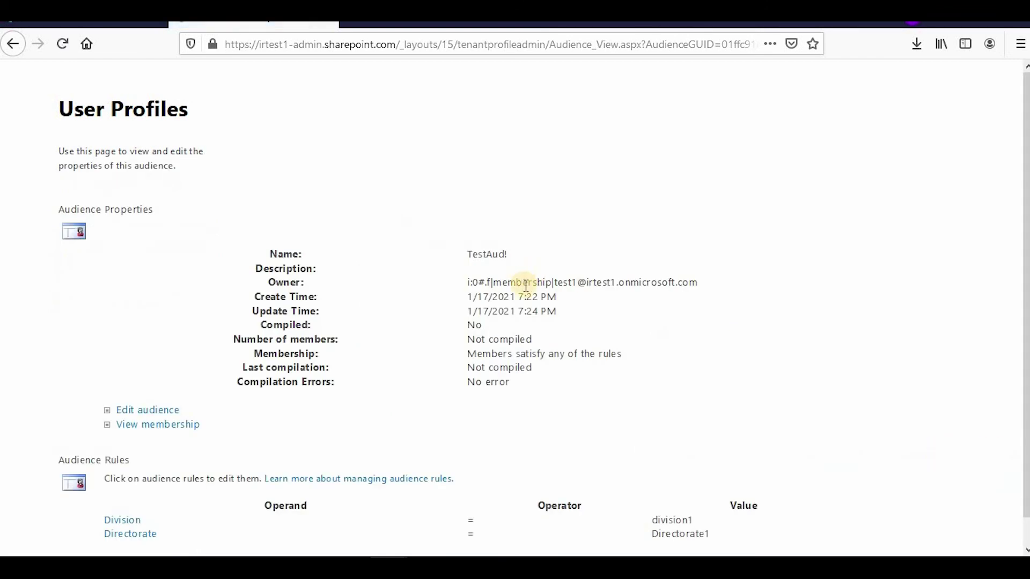
pyautogui.scroll(-1, 437, 351)
pyautogui.scroll(1, 437, 351)
pyautogui.click(83, 122)
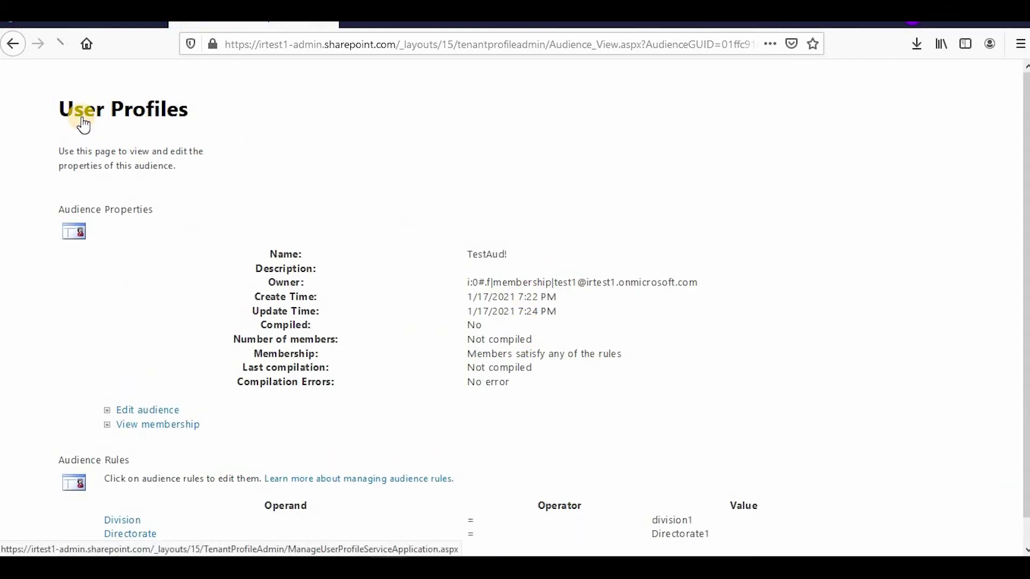